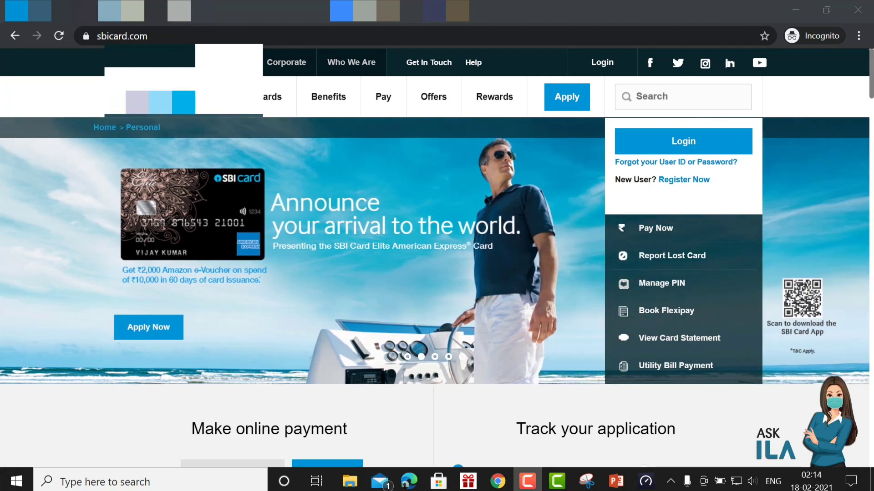
- Open the Encash page from the benefits offered for personal cards on the SBI Card site
drag(871, 86, 871, 105)
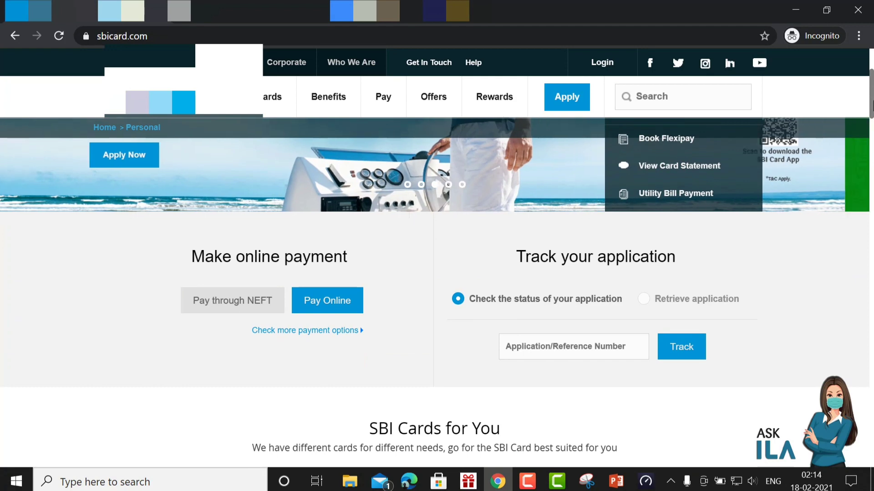
scroll(871, 105, down, 3)
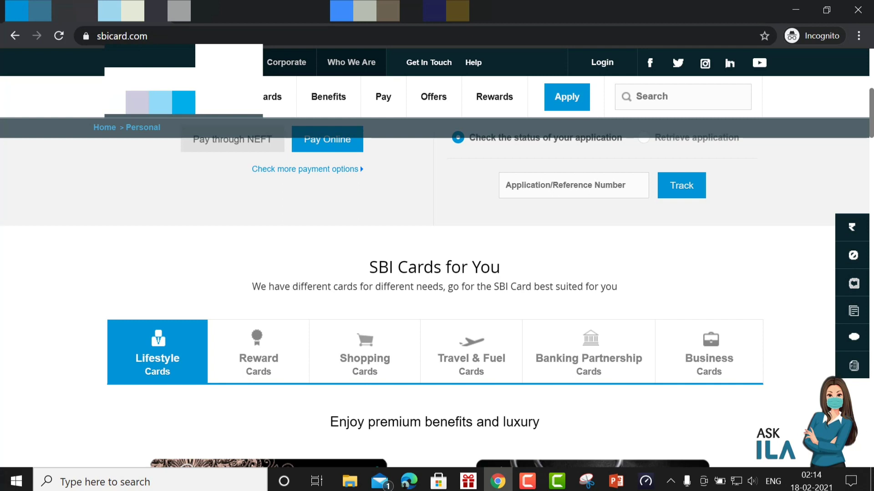
mouse_move(326, 110)
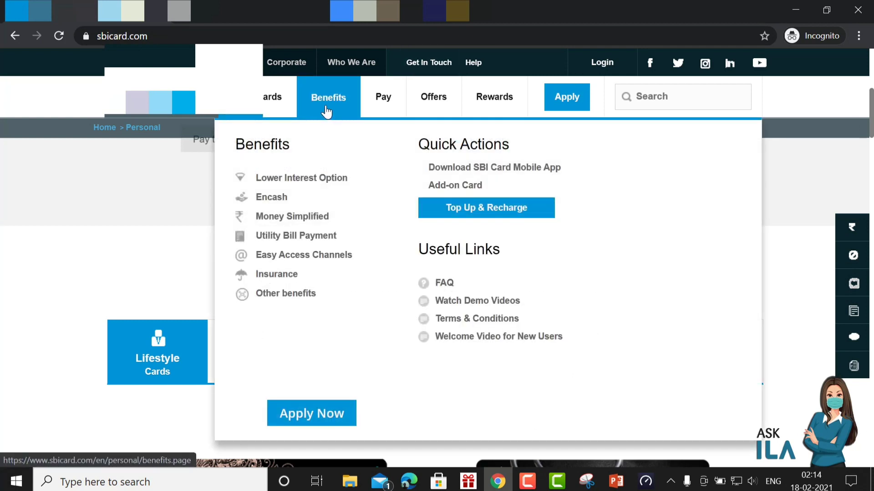
click(272, 202)
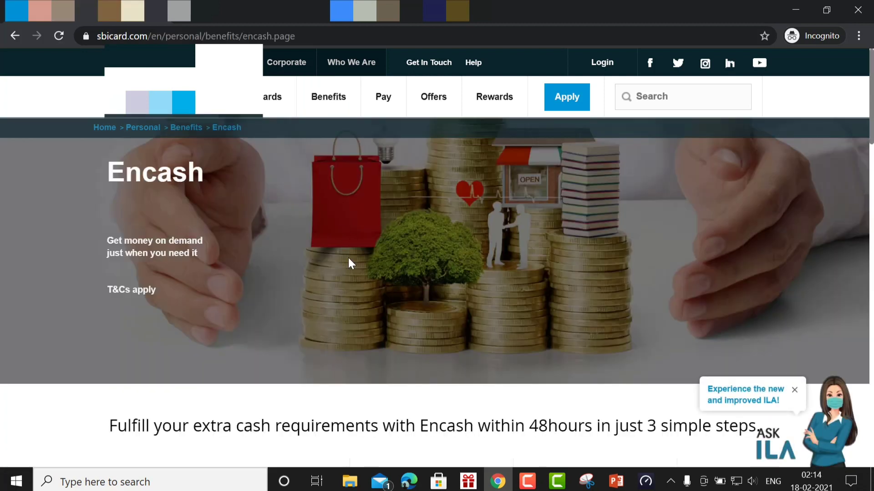
- Read the Encash page's application steps, repayment options, exclusive benefits, and fees and charges
scroll(348, 257, down, 2)
scroll(264, 291, down, 3)
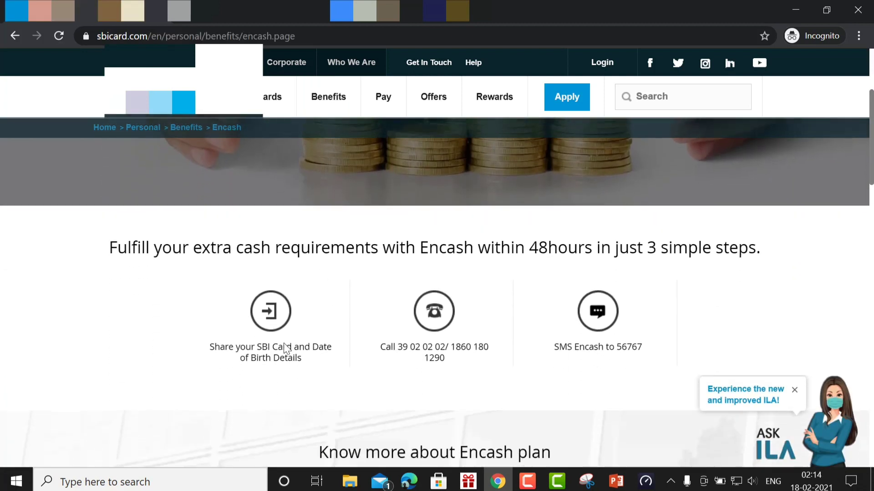
scroll(361, 374, down, 4)
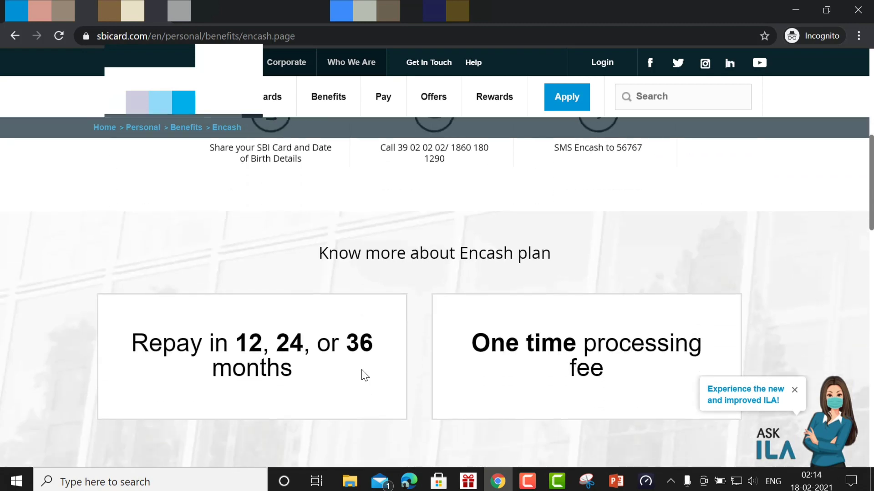
scroll(392, 374, down, 2)
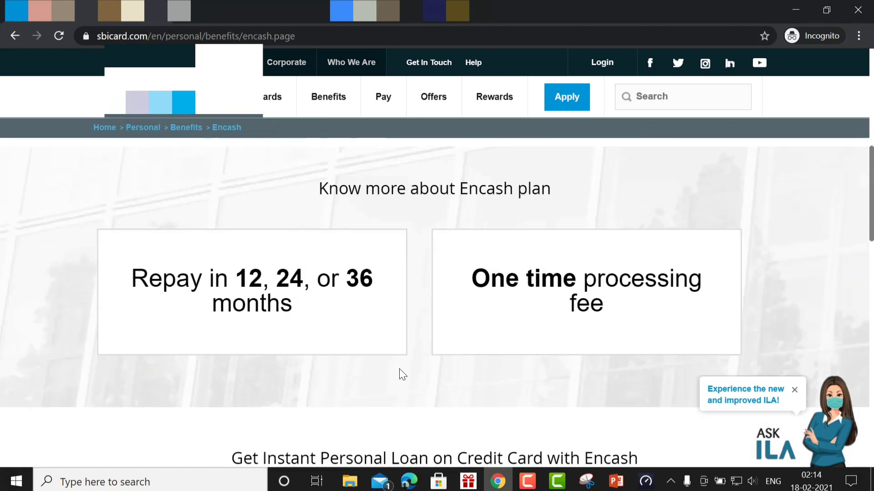
scroll(401, 374, down, 1)
scroll(500, 365, down, 3)
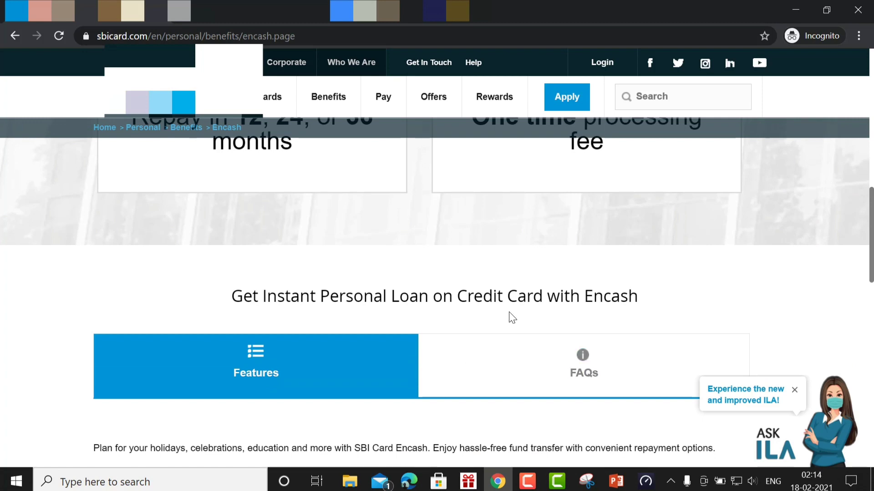
scroll(511, 318, down, 3)
scroll(365, 347, down, 2)
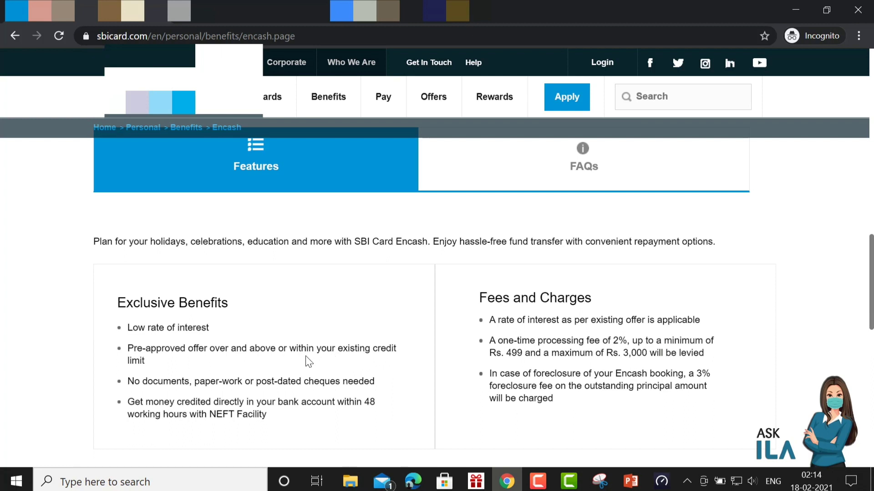
scroll(318, 362, down, 1)
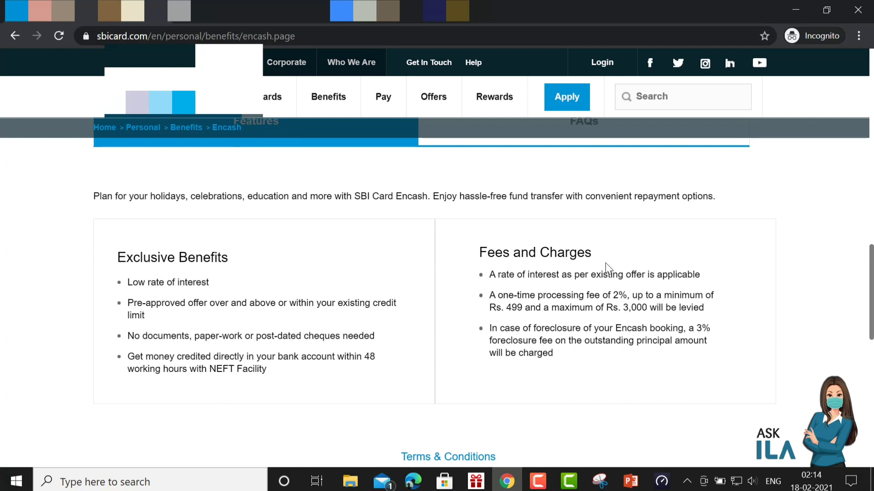
scroll(605, 266, down, 2)
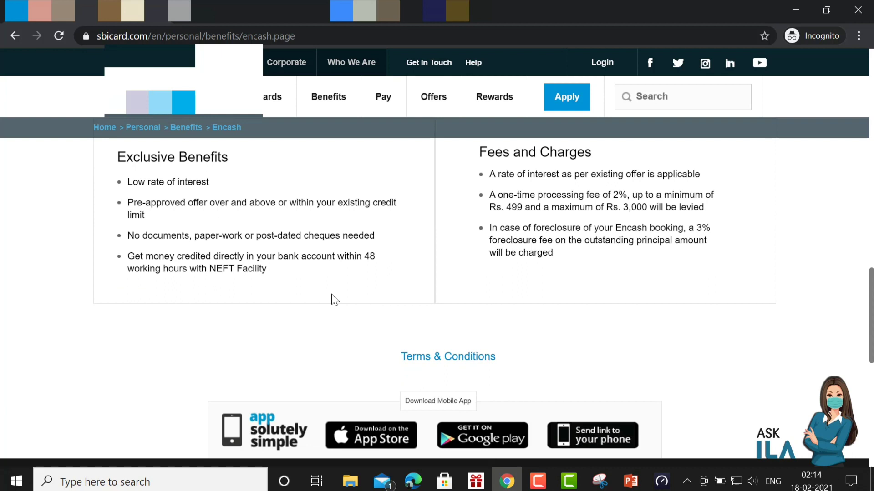
scroll(333, 298, down, 1)
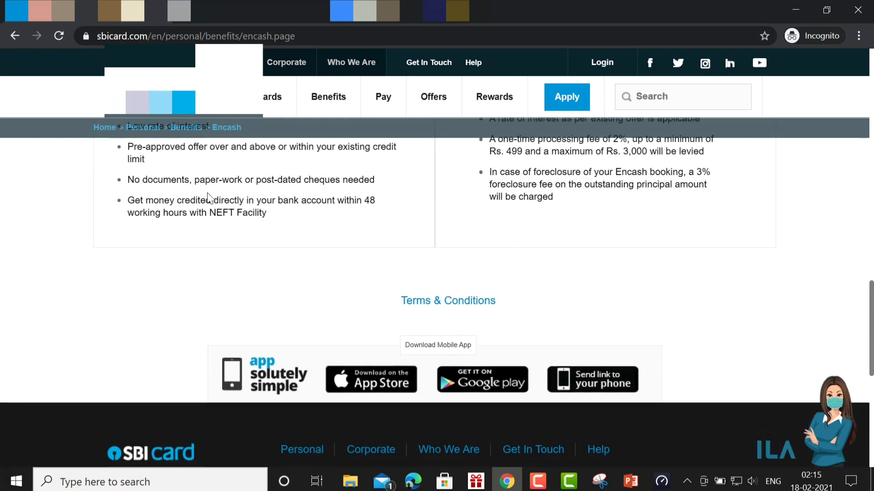
scroll(262, 241, down, 1)
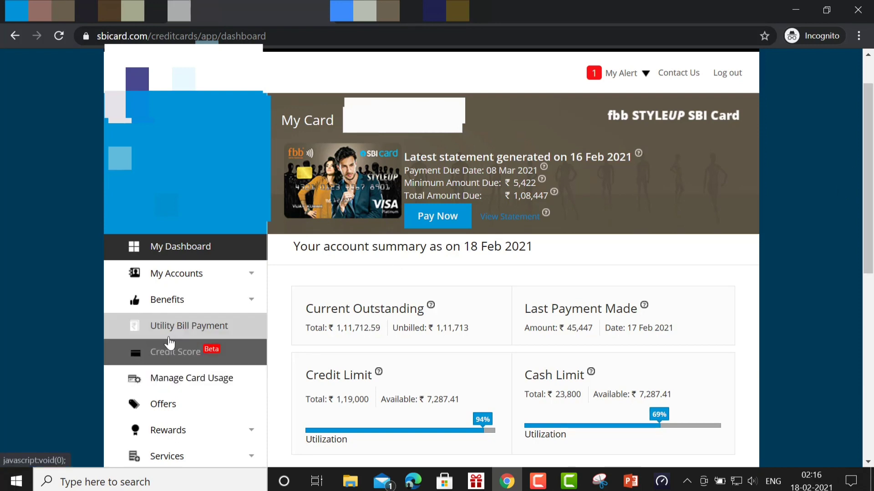
- Expand the Benefits group in the card account's navigation to locate the Encash option
click(199, 309)
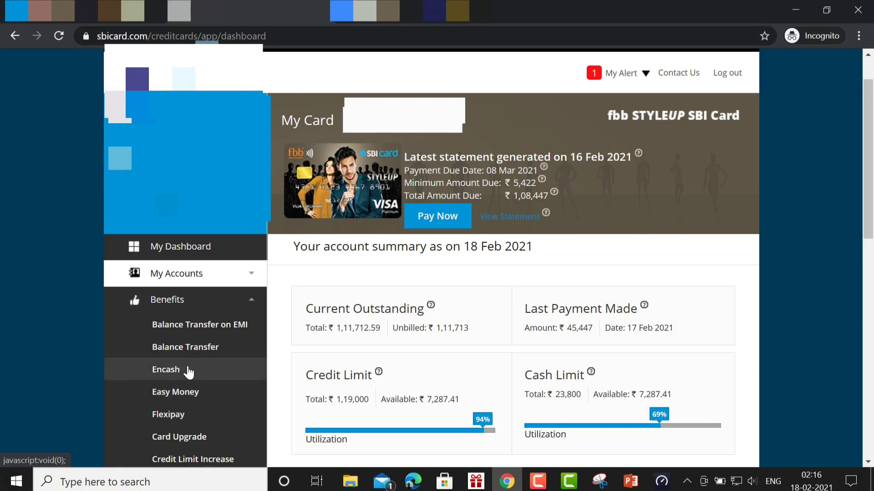
click(237, 305)
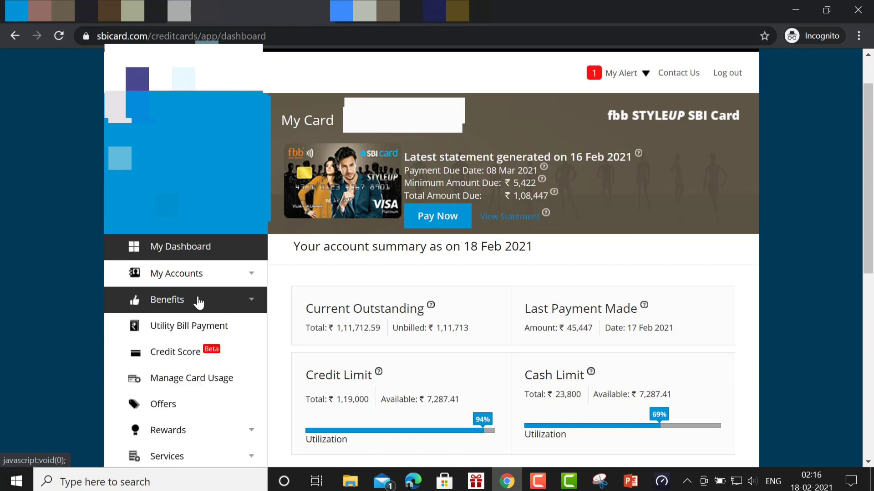
click(197, 302)
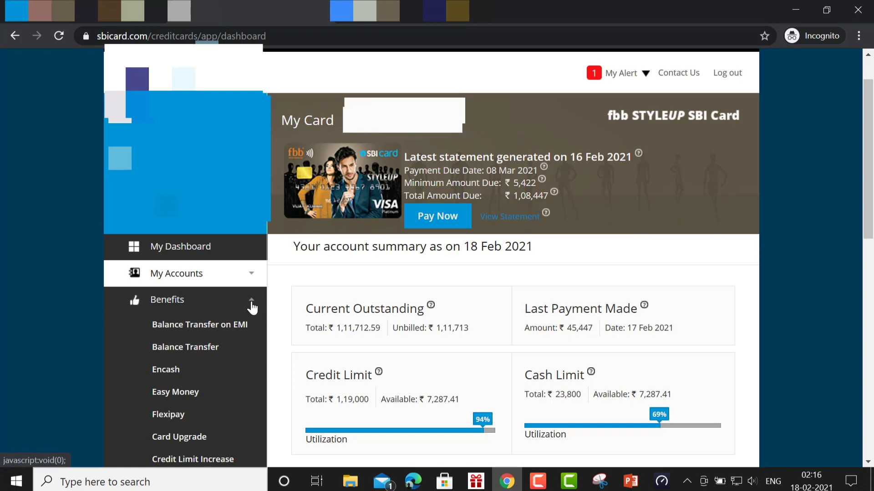
- Examine the Encash offer's eligible amount, interest rate and tenure on the account dashboard
scroll(252, 307, down, 8)
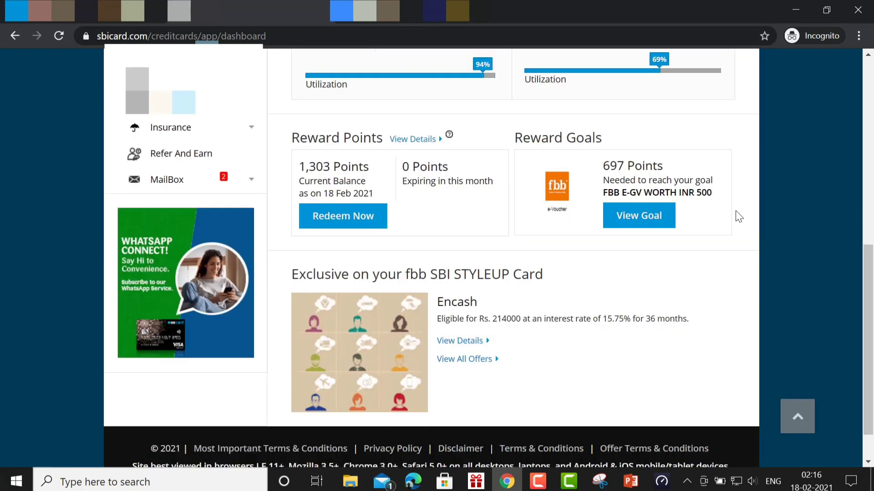
scroll(868, 337, up, 1)
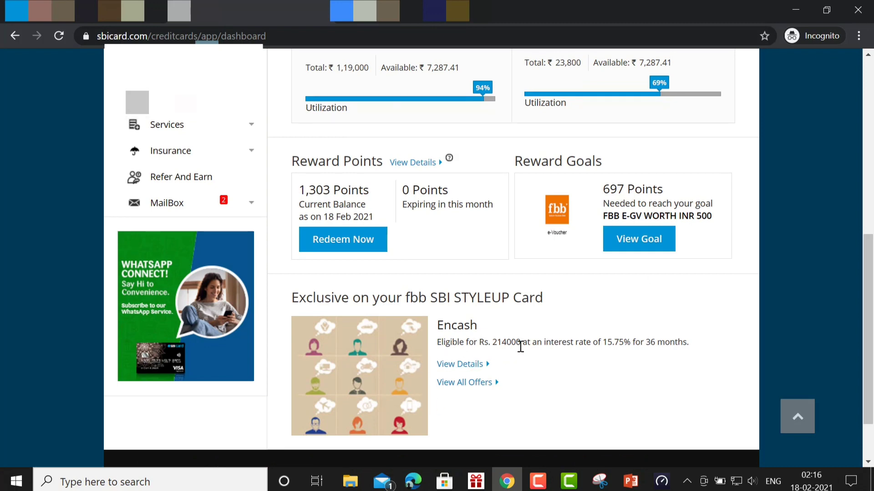
drag(441, 344, 688, 345)
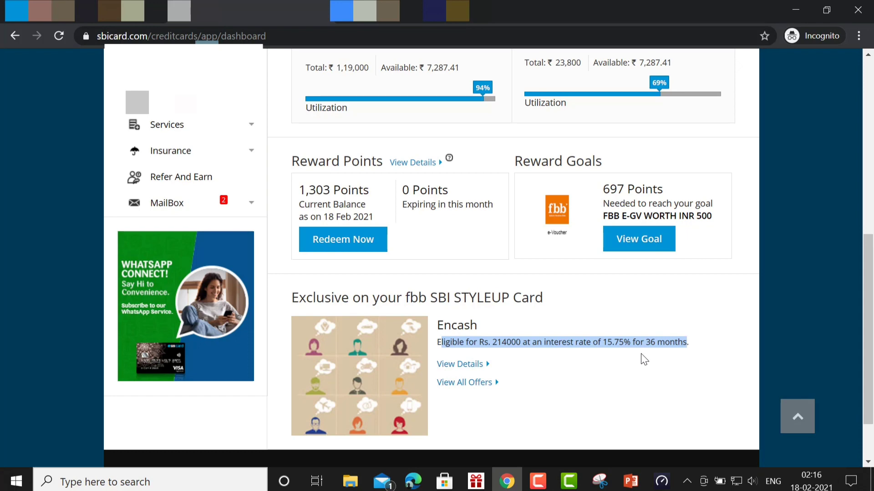
click(658, 370)
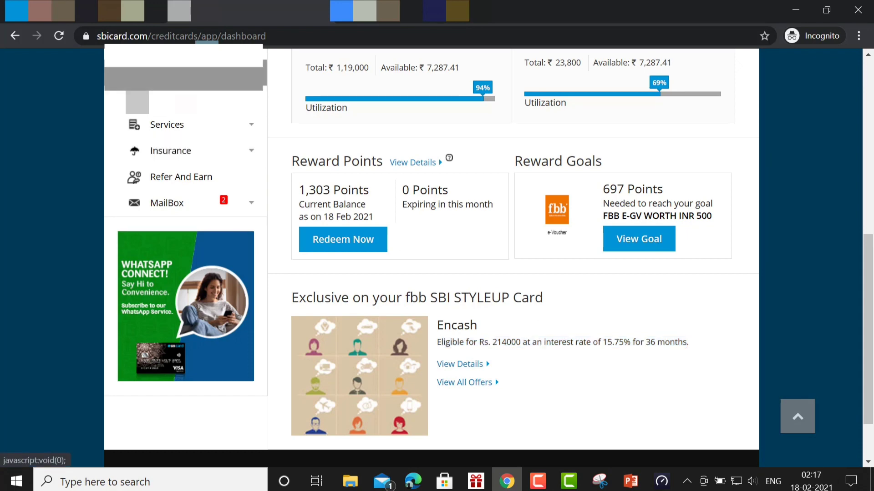
- Go to the account's offers, open the details of the Encash offer and review its eligibility terms
click(150, 73)
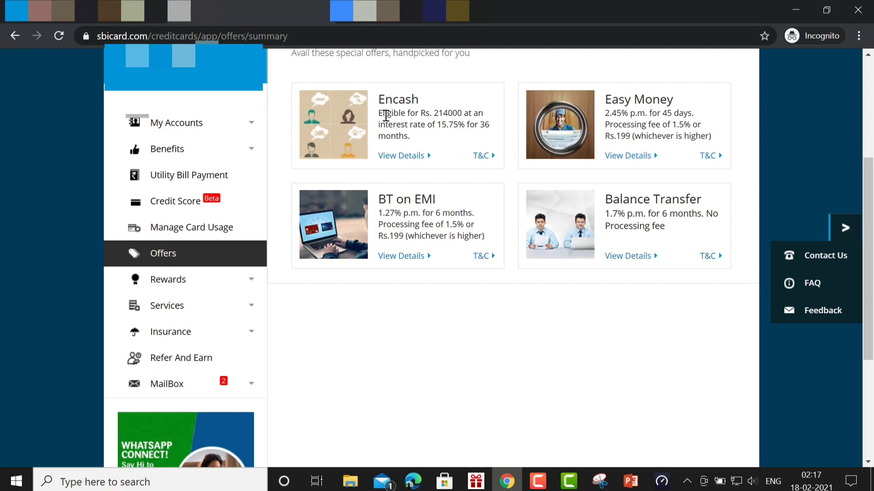
drag(379, 118, 442, 142)
click(439, 136)
drag(379, 113, 429, 137)
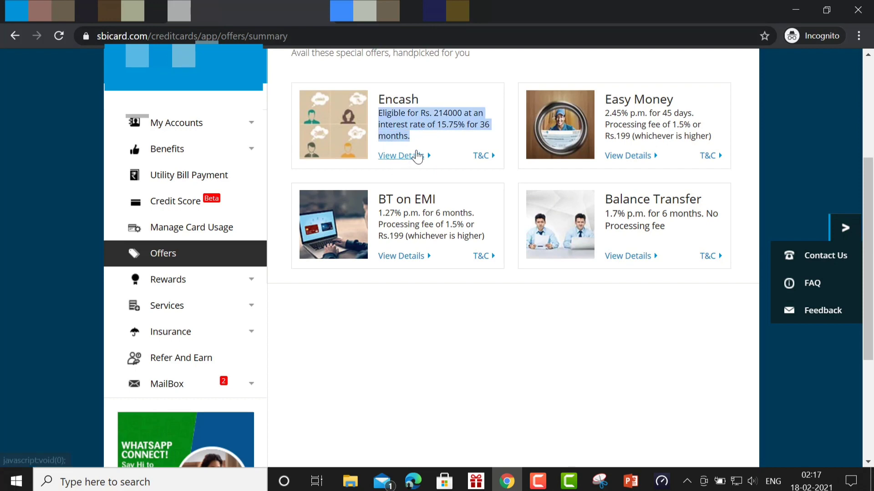
click(417, 156)
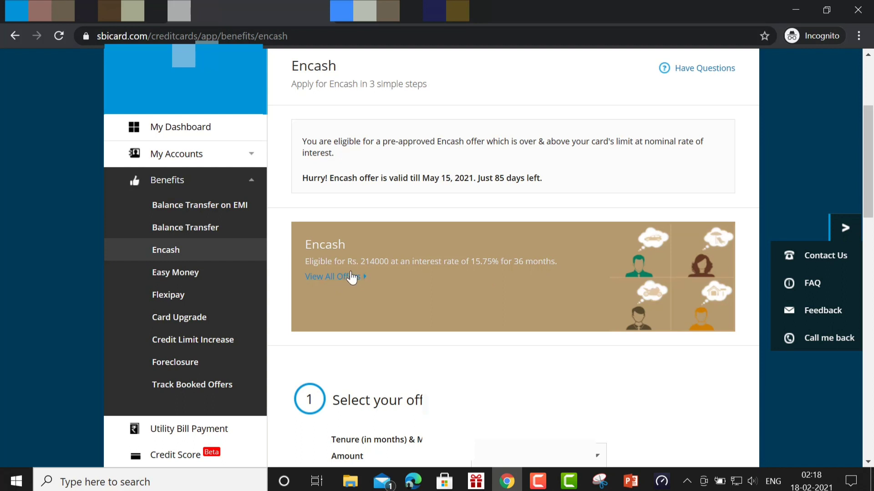
drag(337, 262, 545, 264)
click(560, 269)
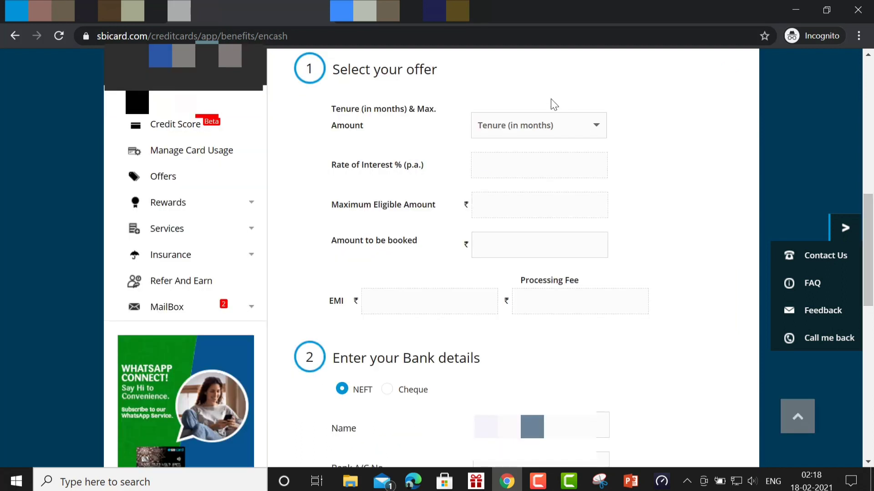
- Try the 12-month tenure in the Encash offer form and set the tenure to 36 months
click(549, 125)
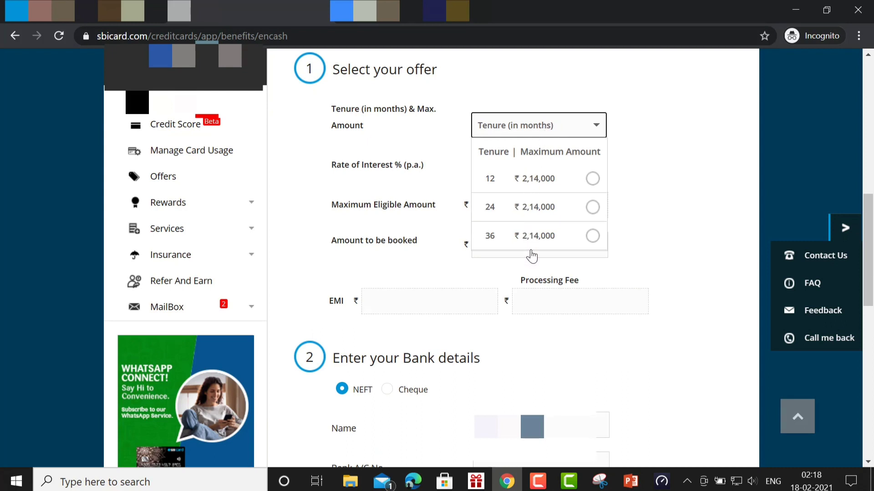
click(524, 186)
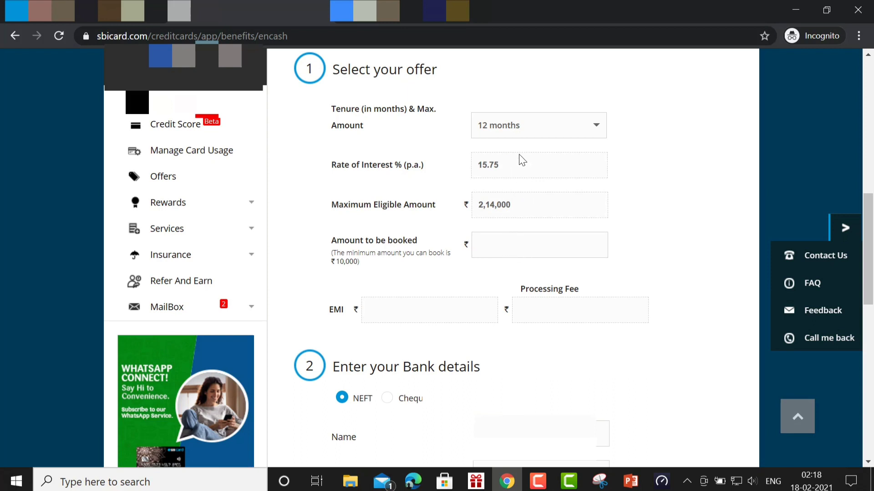
click(508, 136)
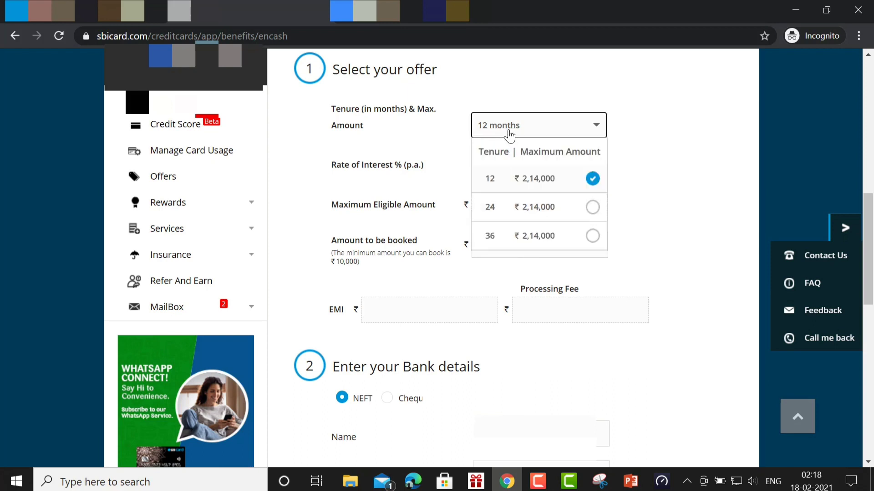
click(503, 233)
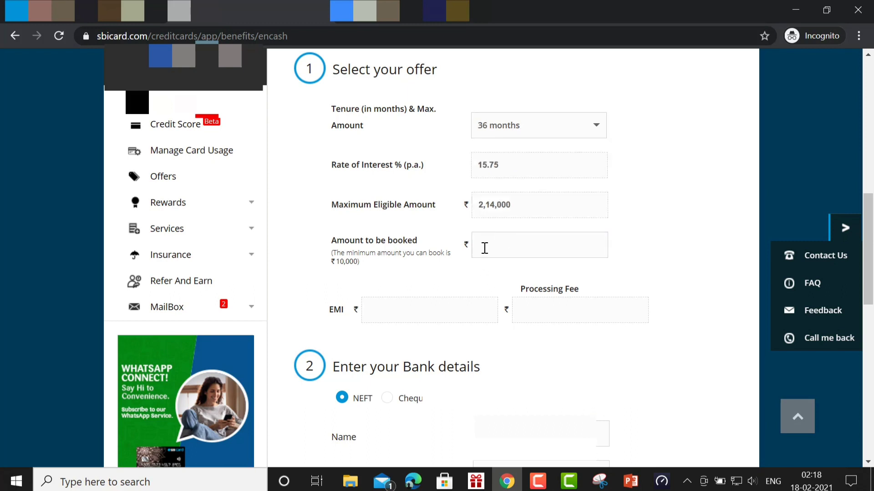
click(516, 132)
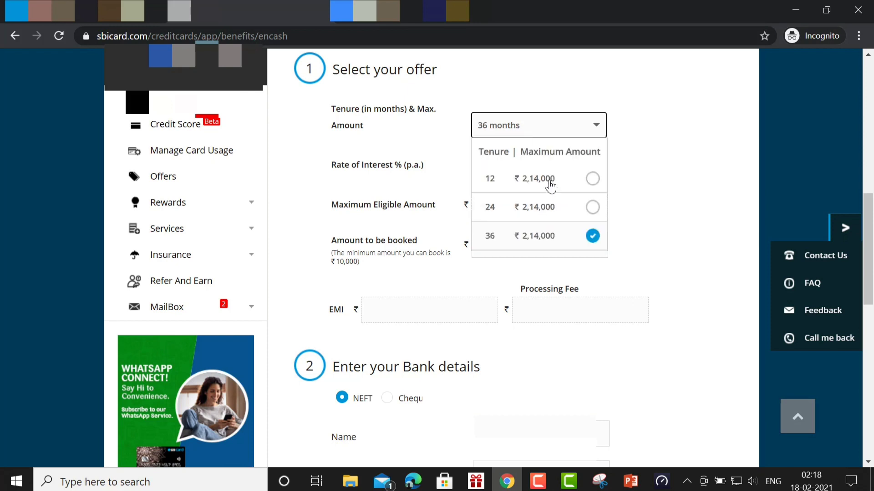
click(552, 237)
- Enter 10000 as the amount to be booked for the Encash offer
click(523, 238)
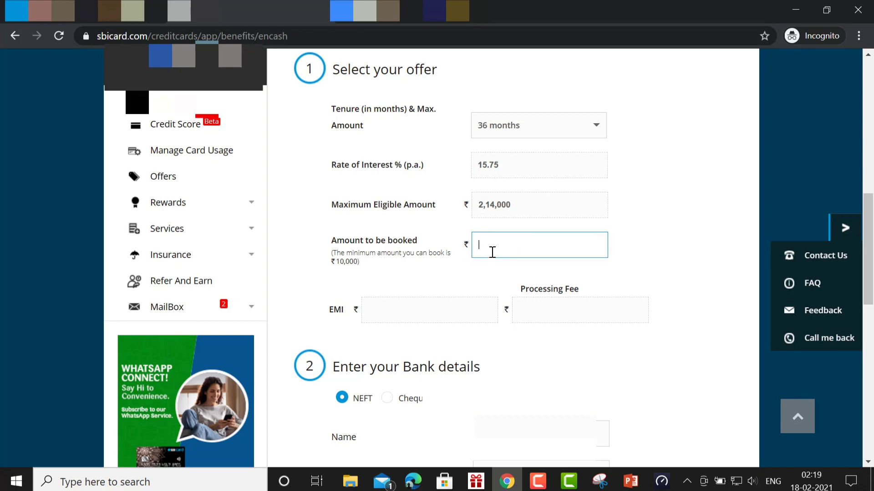
text(1000)
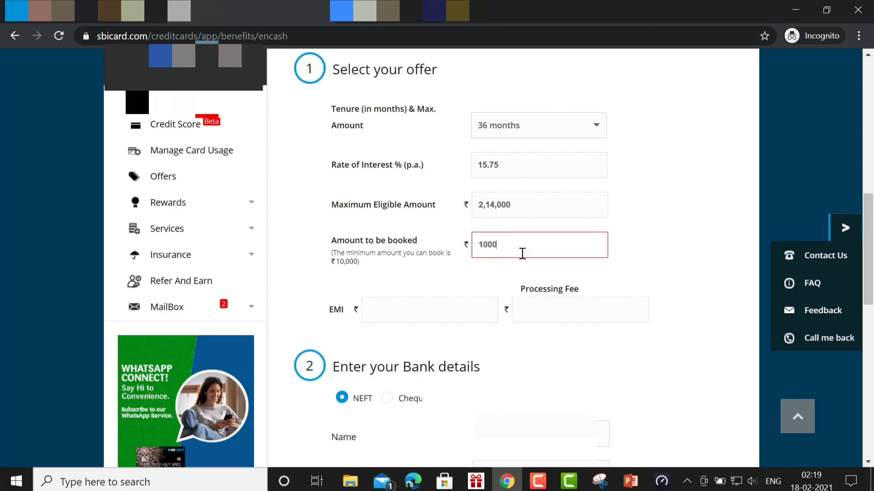
text(0)
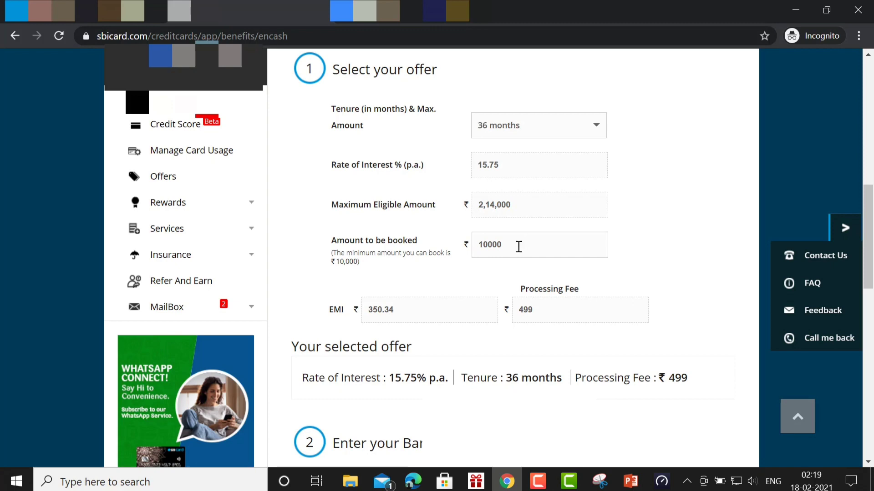
- Set the amount to be booked to 214000 and check the EMI for the selected tenure
drag(492, 245, 470, 250)
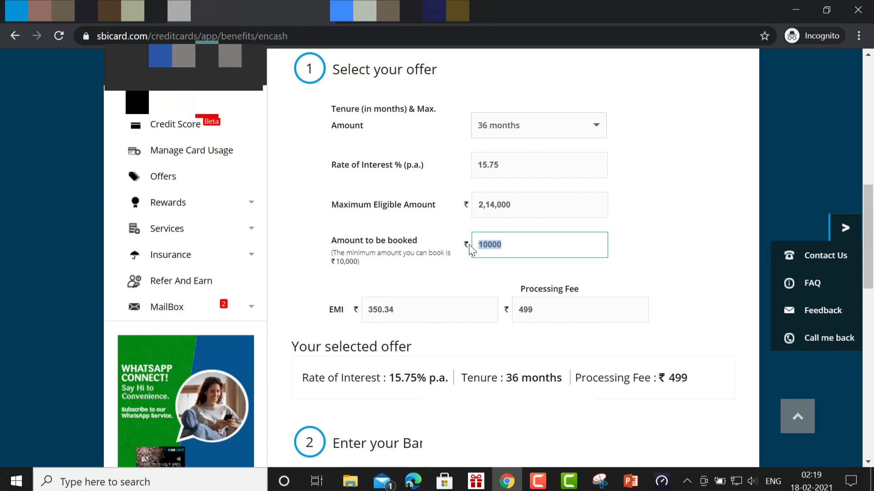
text(214000)
mouse_move(513, 170)
click(597, 133)
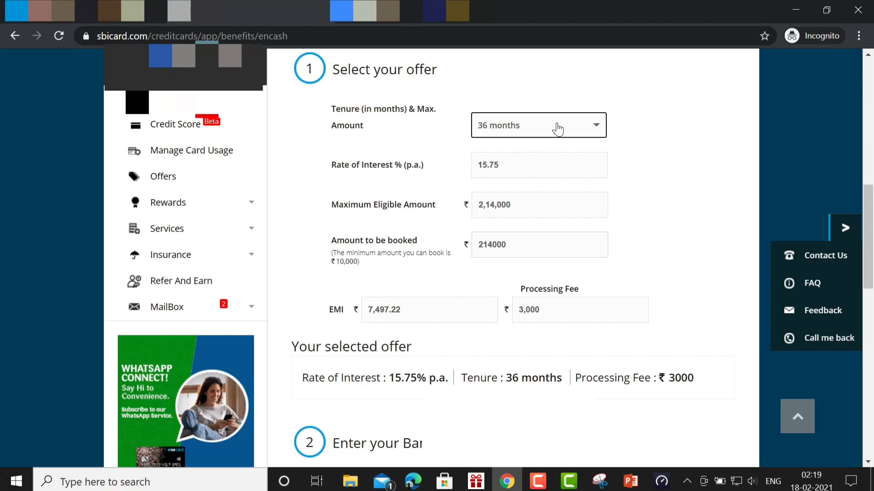
mouse_move(385, 320)
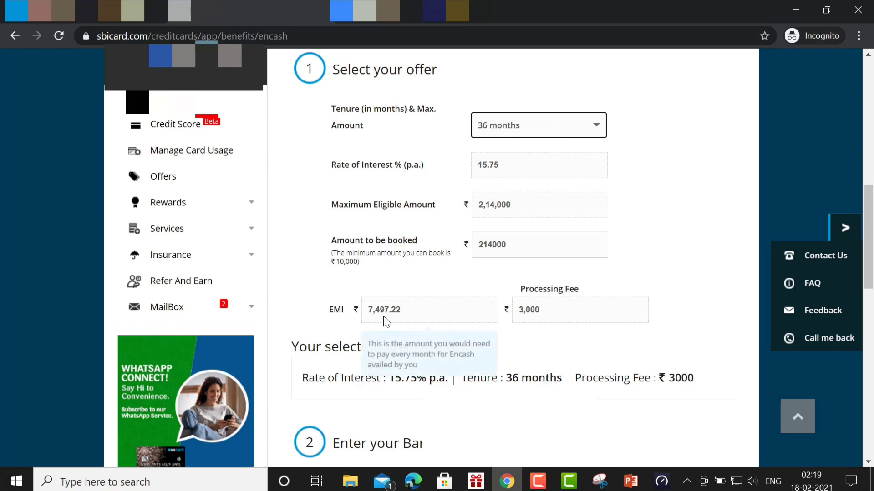
- Keep NEFT as the payment mode in the Encash bank details and fill in the bank account number, its confirmation and the IFSC code
mouse_move(544, 297)
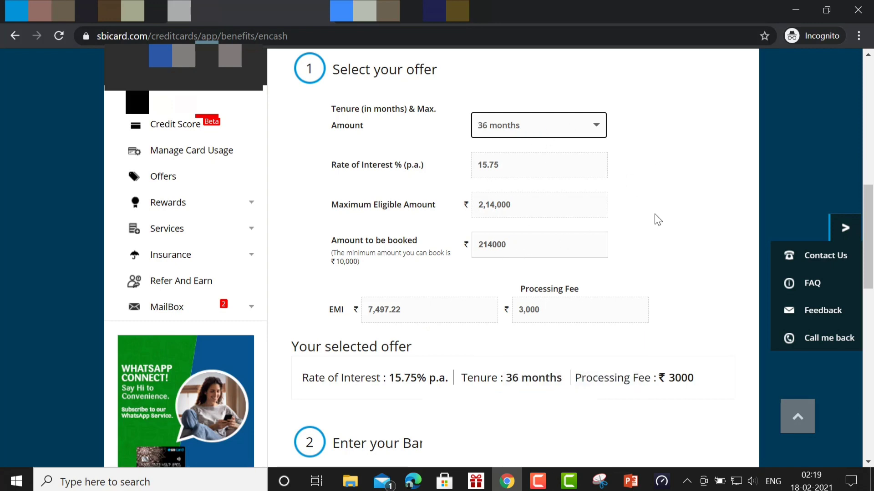
mouse_move(636, 219)
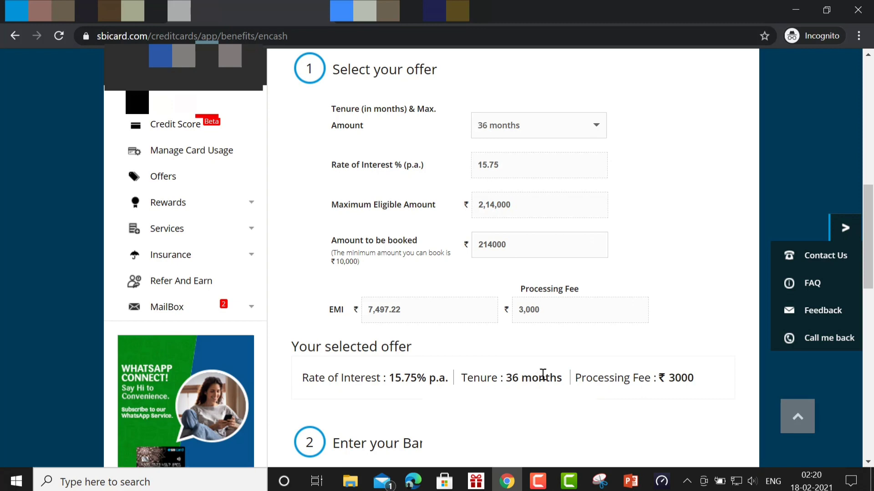
scroll(543, 374, down, 8)
mouse_move(660, 176)
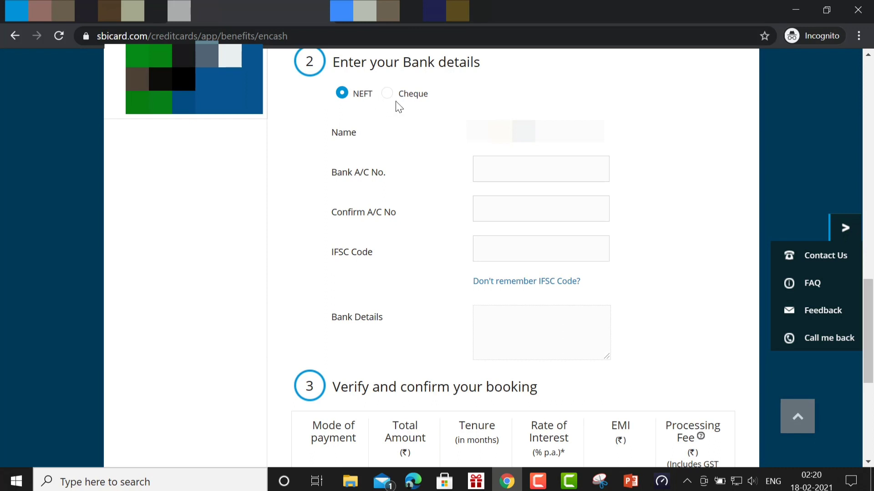
click(385, 93)
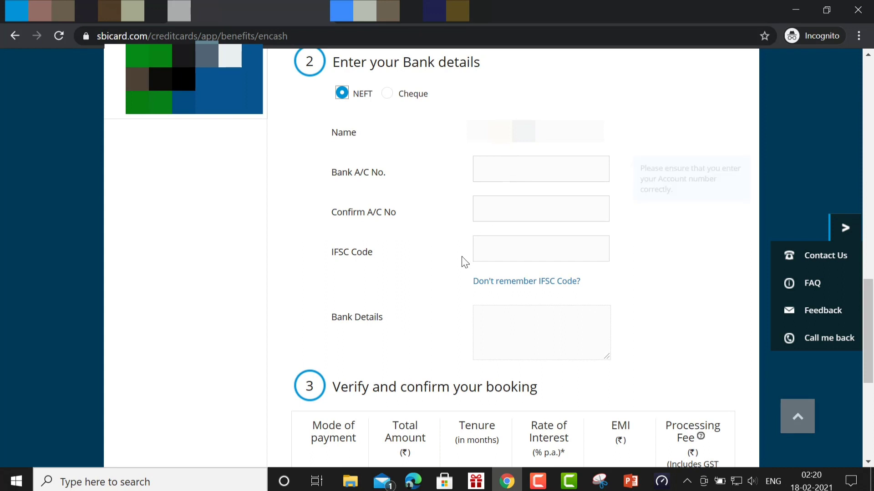
click(495, 164)
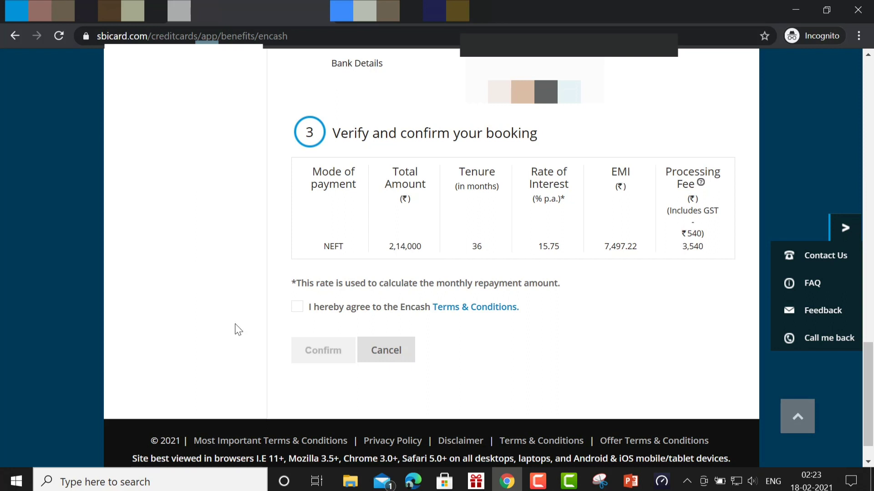
- Agree to the Encash Terms & Conditions and confirm the booking request
click(301, 307)
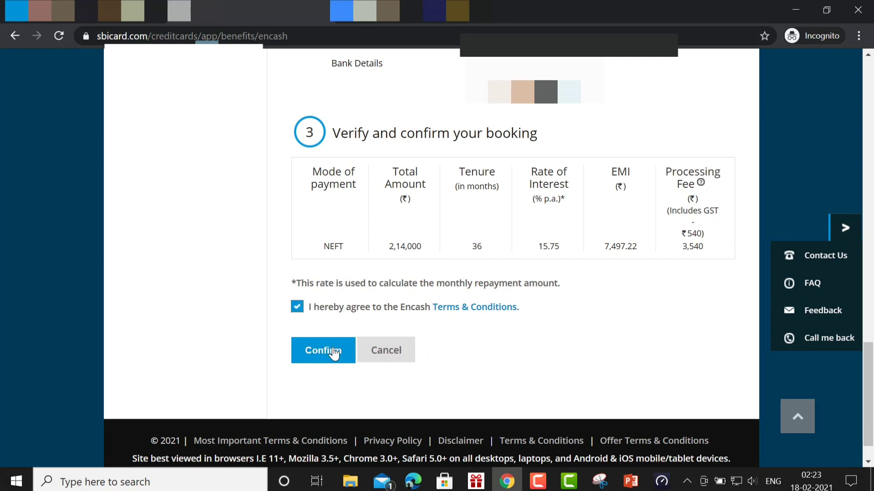
click(315, 363)
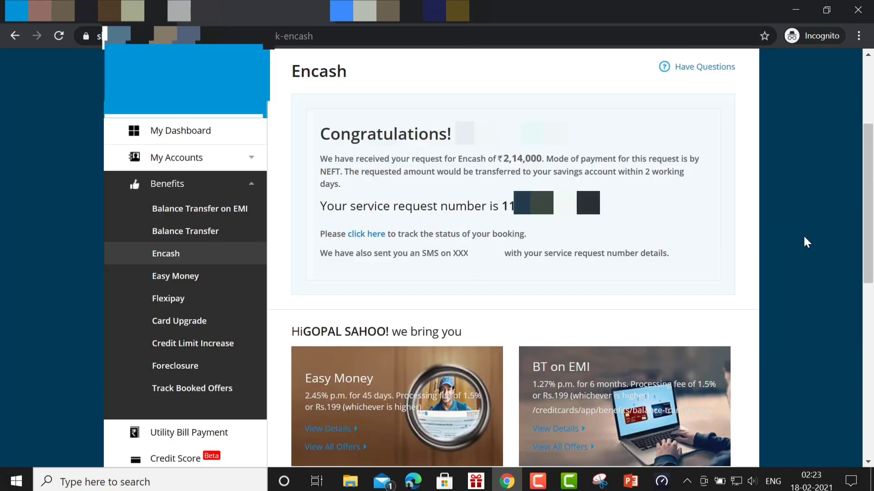